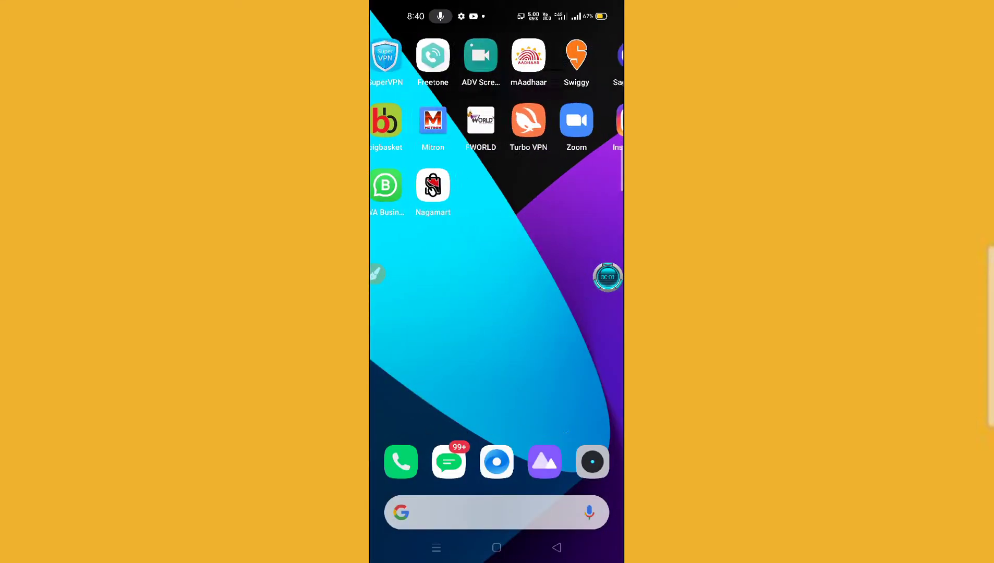
- Page back and forth through the Android home screen pages
{"action": "mouse_move", "coordinate": [590, 310]}
{"action": "left_mouse_down"}
{"action": "mouse_move", "coordinate": [435, 310]}
{"action": "mouse_move", "coordinate": [591, 310]}
{"action": "left_mouse_up"}
{"action": "left_click_drag", "start_coordinate": [435, 310], "coordinate": [590, 310]}
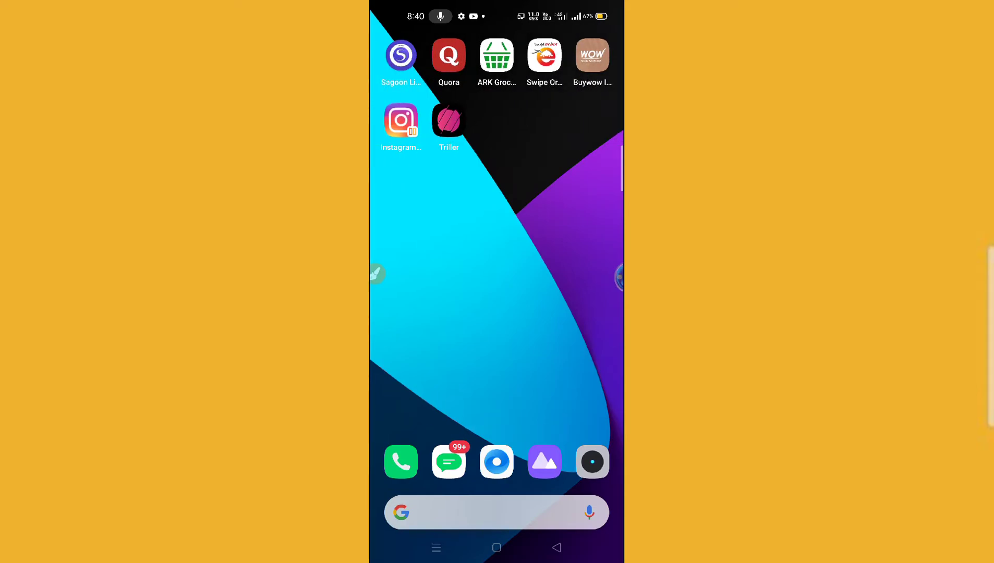
{"action": "left_click_drag", "start_coordinate": [435, 310], "coordinate": [590, 310]}
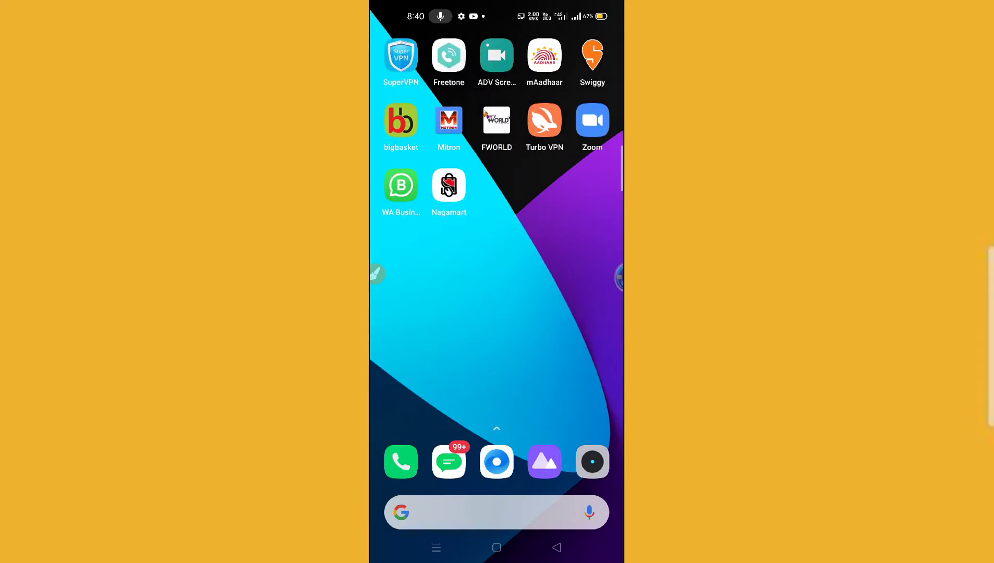
{"action": "left_click_drag", "start_coordinate": [435, 310], "coordinate": [590, 311]}
{"action": "mouse_move", "coordinate": [435, 310]}
{"action": "left_mouse_down"}
{"action": "mouse_move", "coordinate": [590, 310]}
{"action": "mouse_move", "coordinate": [434, 310]}
{"action": "left_mouse_up"}
- Bring up the app drawer and start a search of the installed apps
{"action": "left_click_drag", "start_coordinate": [497, 388], "coordinate": [497, 155]}
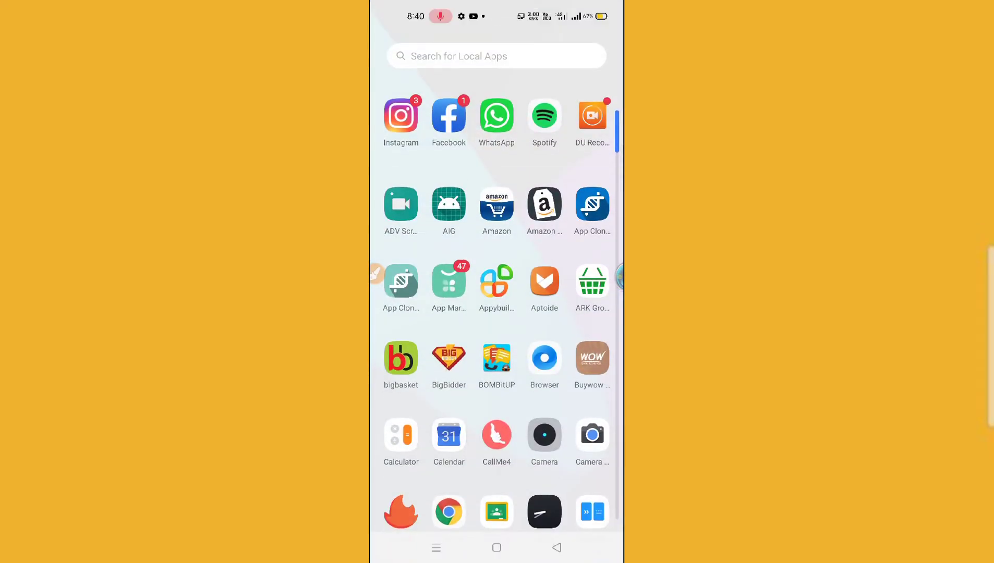
{"action": "left_click", "coordinate": [497, 56]}
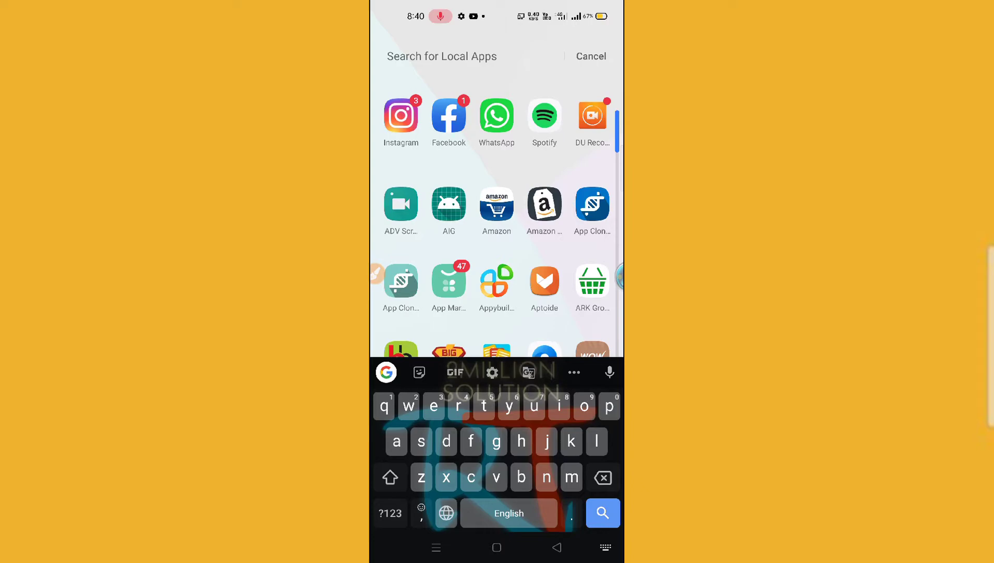
{"action": "type", "text": "pl"}
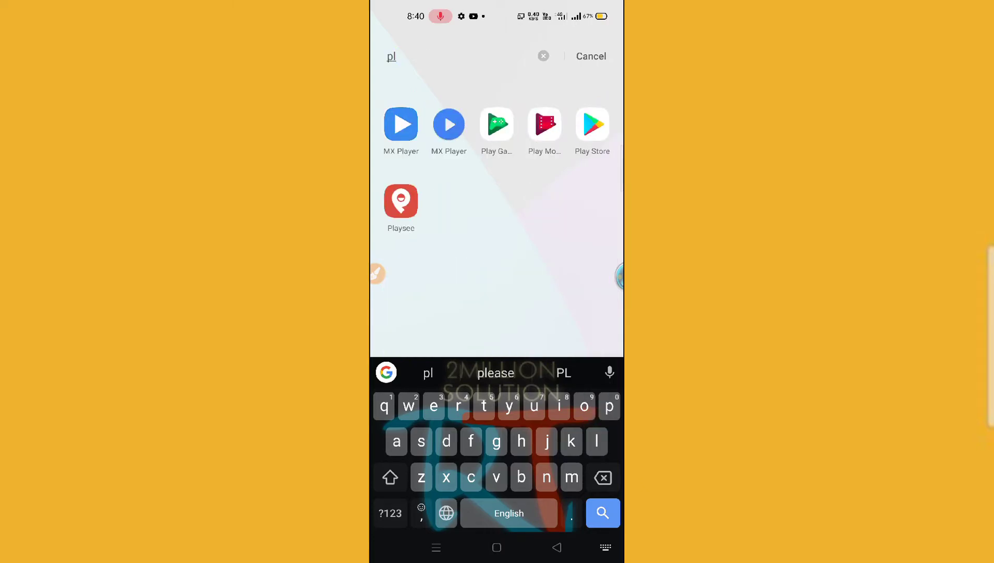
{"action": "left_click", "coordinate": [377, 274]}
{"action": "mouse_move", "coordinate": [616, 130]}
{"action": "left_mouse_down"}
{"action": "mouse_move", "coordinate": [595, 84]}
{"action": "mouse_move", "coordinate": [579, 162]}
{"action": "mouse_move", "coordinate": [613, 104]}
{"action": "mouse_move", "coordinate": [606, 93]}
{"action": "left_mouse_up"}
- Search the installed apps for 'pl' and launch Play Store from the results
{"action": "left_click", "coordinate": [559, 519]}
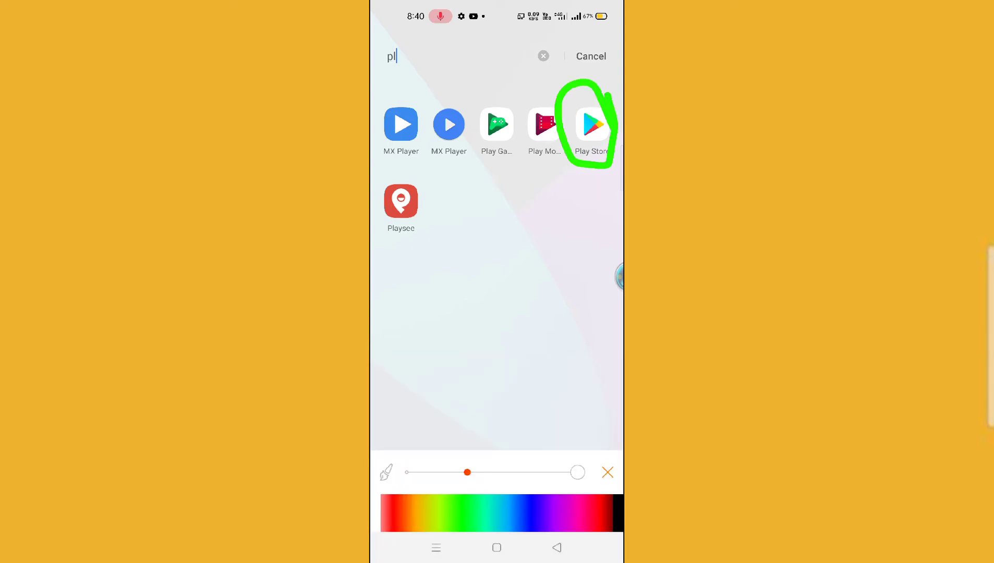
{"action": "left_click", "coordinate": [607, 472]}
{"action": "mouse_move", "coordinate": [601, 89]}
{"action": "left_mouse_down"}
{"action": "mouse_move", "coordinate": [612, 159]}
{"action": "mouse_move", "coordinate": [605, 91]}
{"action": "left_mouse_up"}
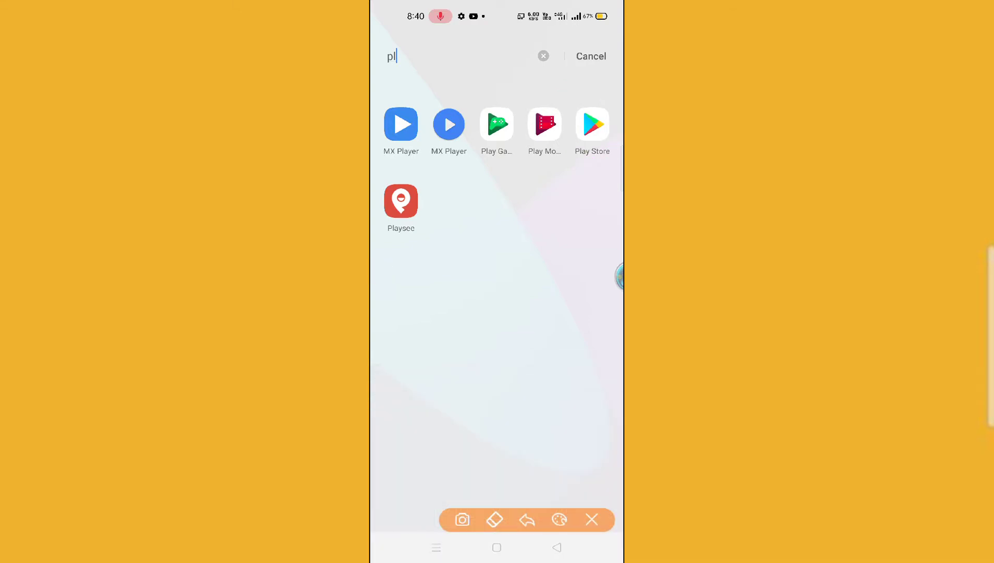
{"action": "left_click_drag", "start_coordinate": [578, 164], "coordinate": [521, 231]}
{"action": "left_click", "coordinate": [540, 182]}
{"action": "left_click_drag", "start_coordinate": [540, 182], "coordinate": [581, 160]}
{"action": "left_click_drag", "start_coordinate": [581, 159], "coordinate": [565, 233]}
{"action": "left_click", "coordinate": [592, 520]}
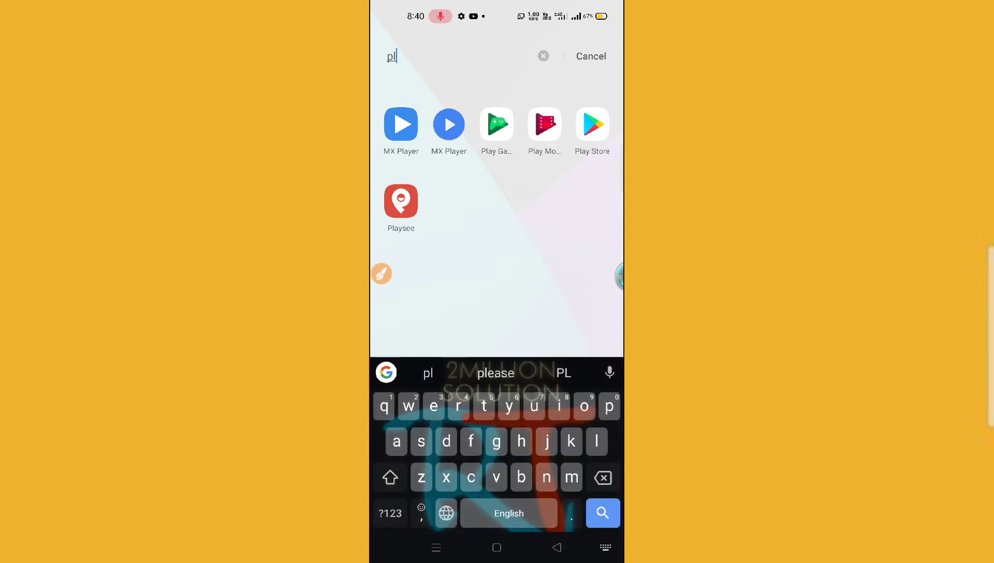
{"action": "left_click", "coordinate": [590, 56]}
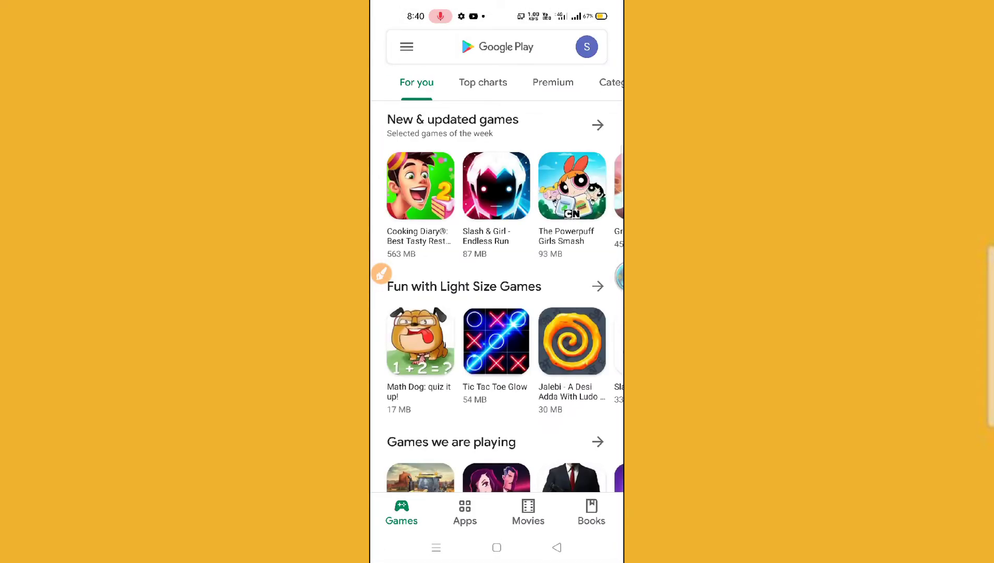
- Start a Play Store search and enter 'facebook' in the search bar
{"action": "left_click", "coordinate": [380, 274]}
{"action": "mouse_move", "coordinate": [548, 33]}
{"action": "left_mouse_down"}
{"action": "mouse_move", "coordinate": [497, 24]}
{"action": "mouse_move", "coordinate": [536, 76]}
{"action": "mouse_move", "coordinate": [556, 31]}
{"action": "left_mouse_up"}
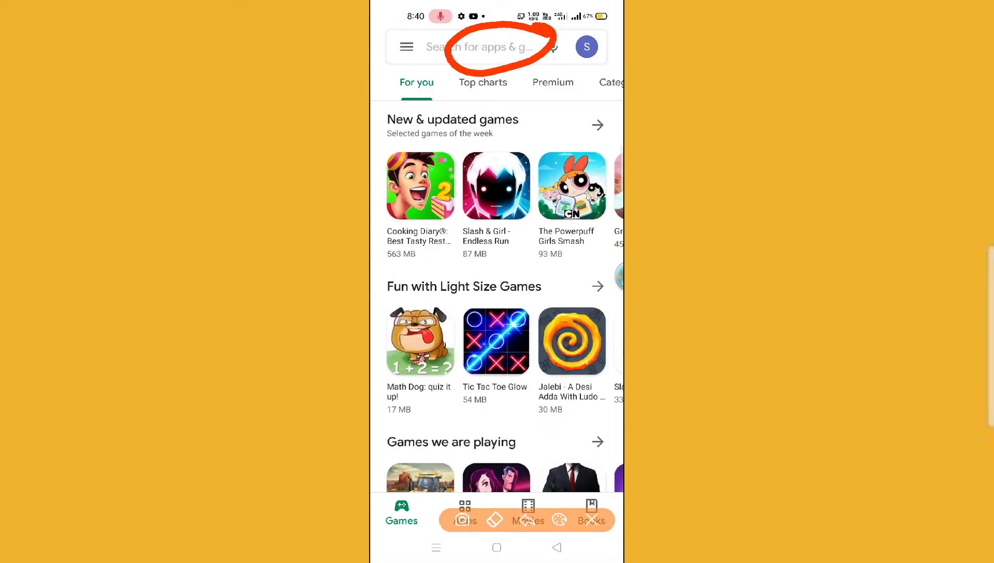
{"action": "left_click", "coordinate": [591, 520]}
{"action": "left_click", "coordinate": [479, 46]}
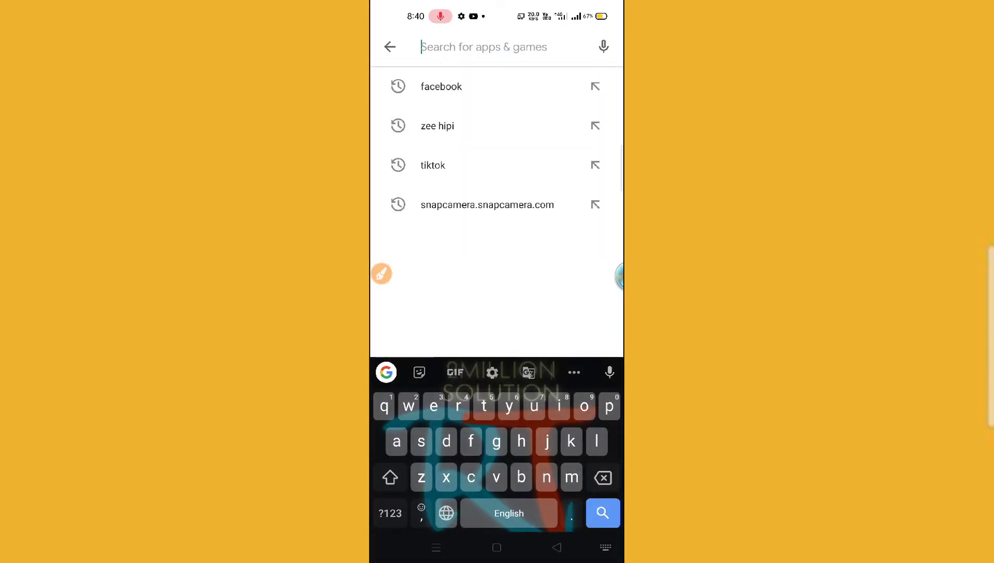
{"action": "type", "text": "facebook"}
{"action": "left_click", "coordinate": [376, 273]}
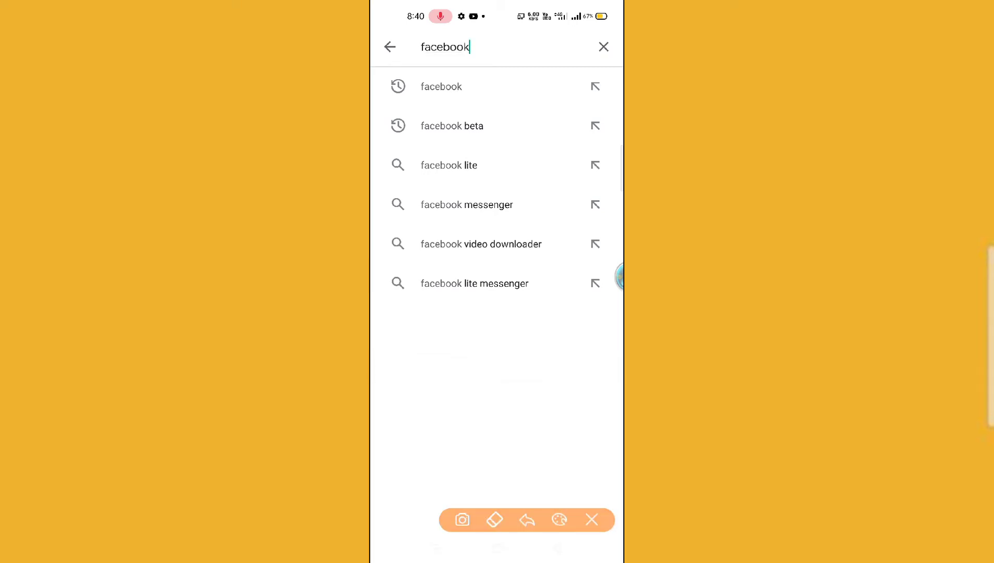
{"action": "left_click_drag", "start_coordinate": [474, 423], "coordinate": [601, 519]}
{"action": "left_click_drag", "start_coordinate": [555, 450], "coordinate": [602, 516]}
{"action": "left_click", "coordinate": [592, 520]}
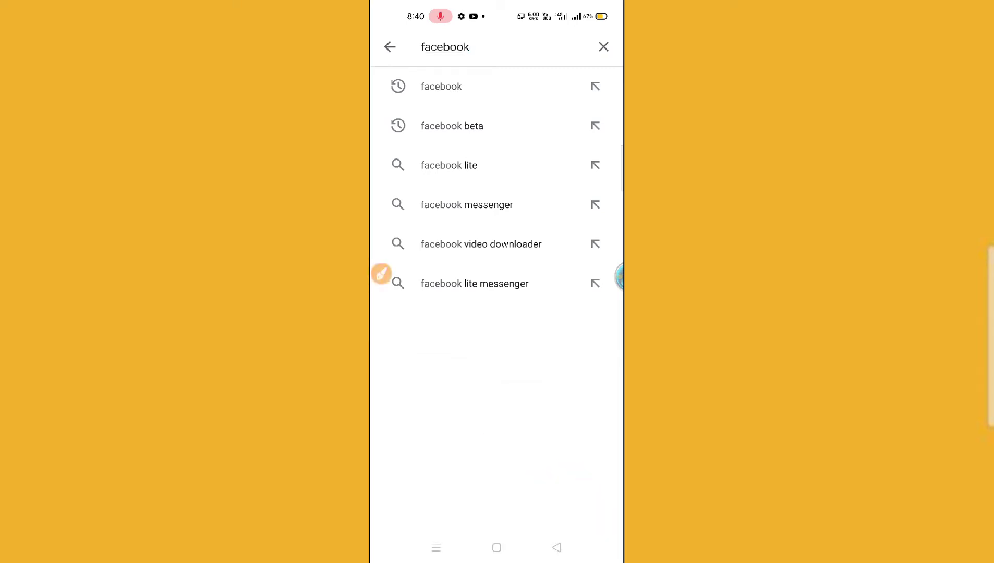
- Correct the search text and run the search for 'facebook'
{"action": "left_click", "coordinate": [466, 47]}
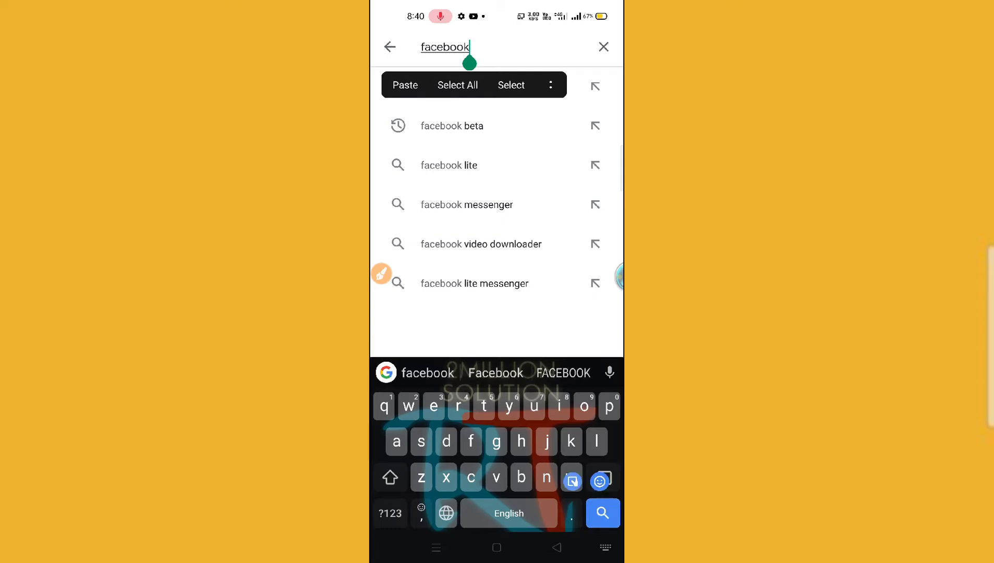
{"action": "left_click", "coordinate": [443, 514]}
{"action": "key", "text": "BackSpace"}
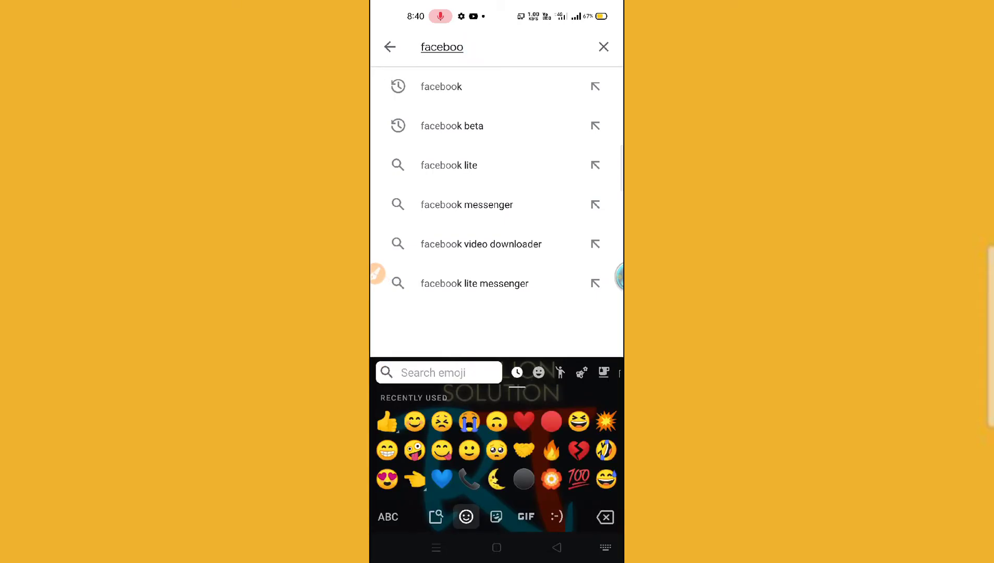
{"action": "left_click", "coordinate": [387, 517]}
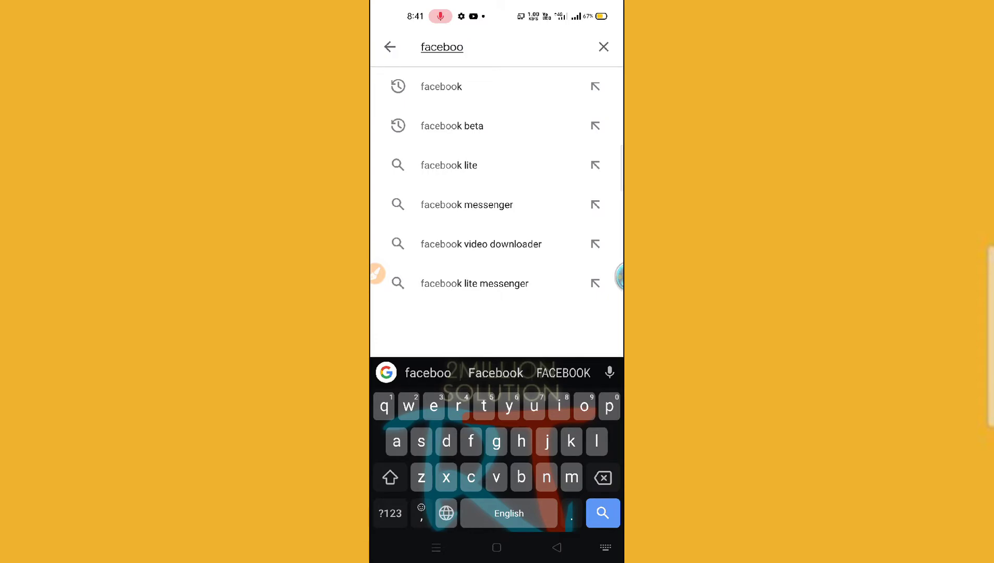
{"action": "left_click", "coordinate": [441, 86]}
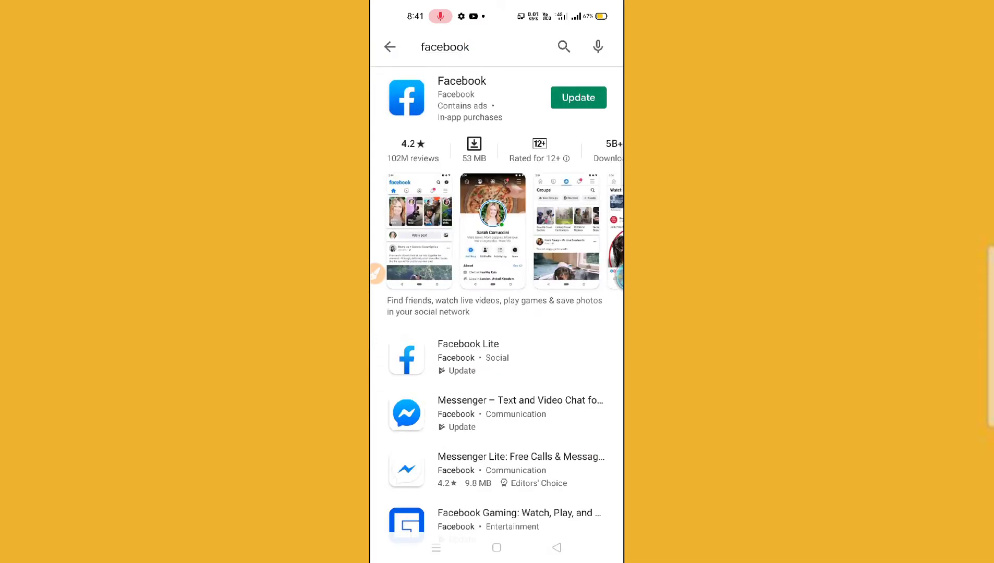
{"action": "mouse_move", "coordinate": [603, 75]}
{"action": "left_mouse_down"}
{"action": "mouse_move", "coordinate": [564, 131]}
{"action": "mouse_move", "coordinate": [610, 103]}
{"action": "mouse_move", "coordinate": [600, 74]}
{"action": "left_mouse_up"}
{"action": "left_click", "coordinate": [592, 520]}
- Start the Facebook update so it shows 'Waiting for download' and a Cancel button
{"action": "left_click", "coordinate": [578, 97]}
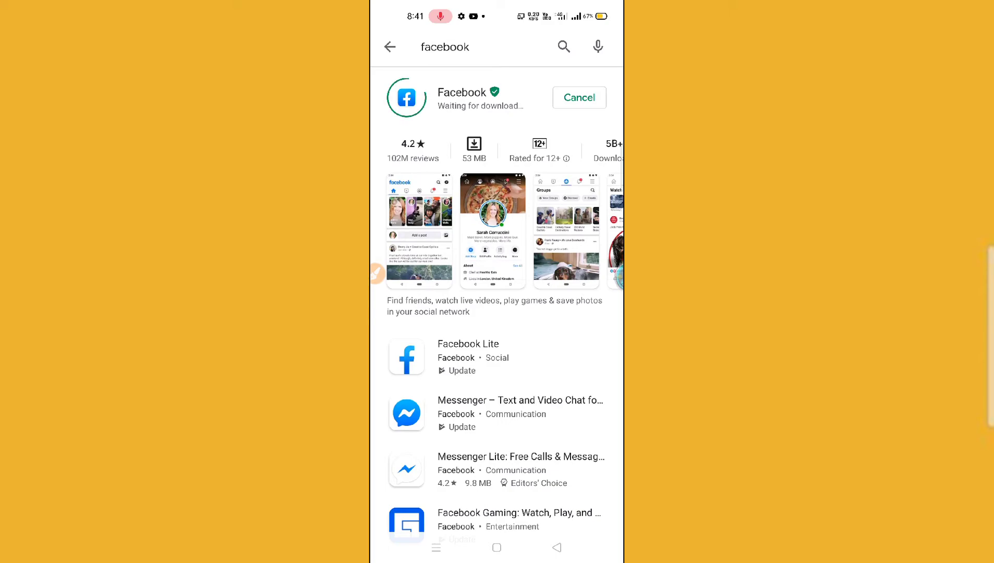
{"action": "scroll", "coordinate": [497, 310], "scroll_direction": "down", "scroll_amount": 1}
{"action": "scroll", "coordinate": [497, 310], "scroll_direction": "up", "scroll_amount": 1}
{"action": "left_click", "coordinate": [616, 271]}
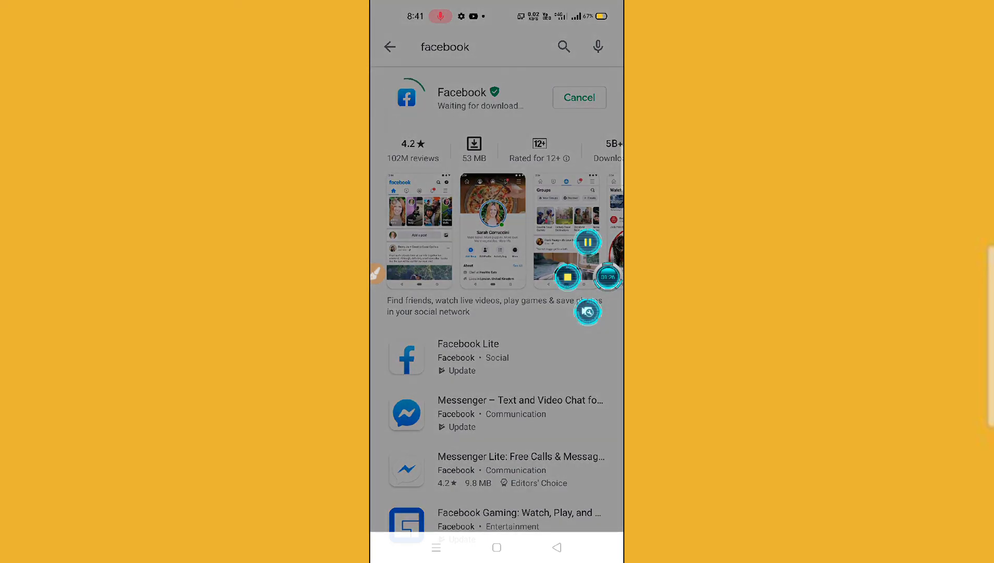